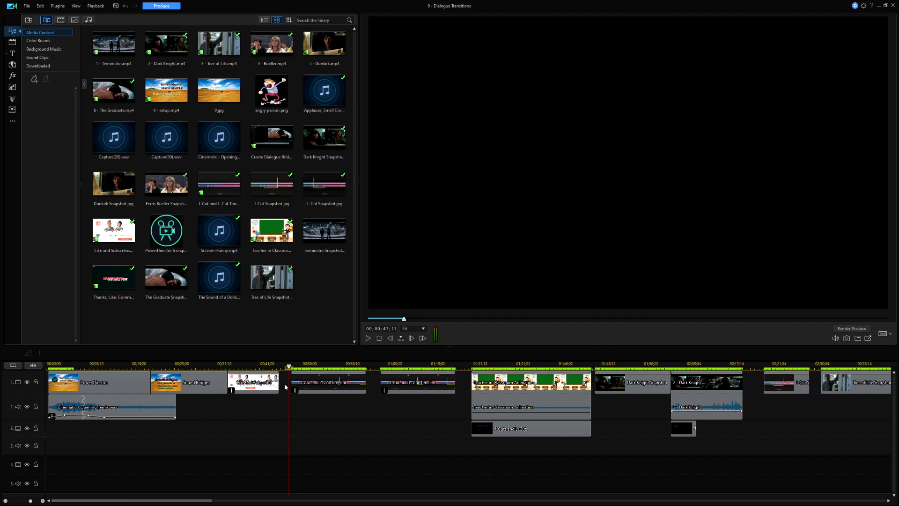
key("space")
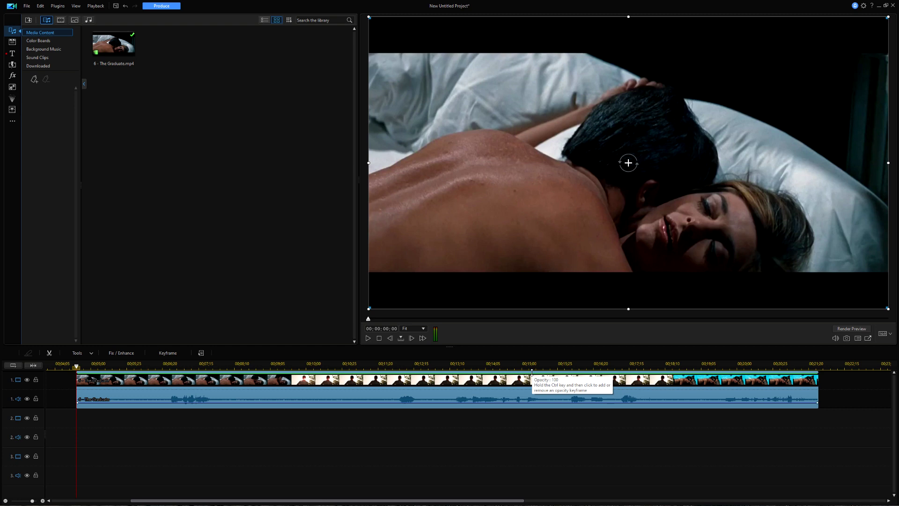
Unlink the video and audio of The Graduate clip on track 1, and select each part separately to check
right_click(502, 394)
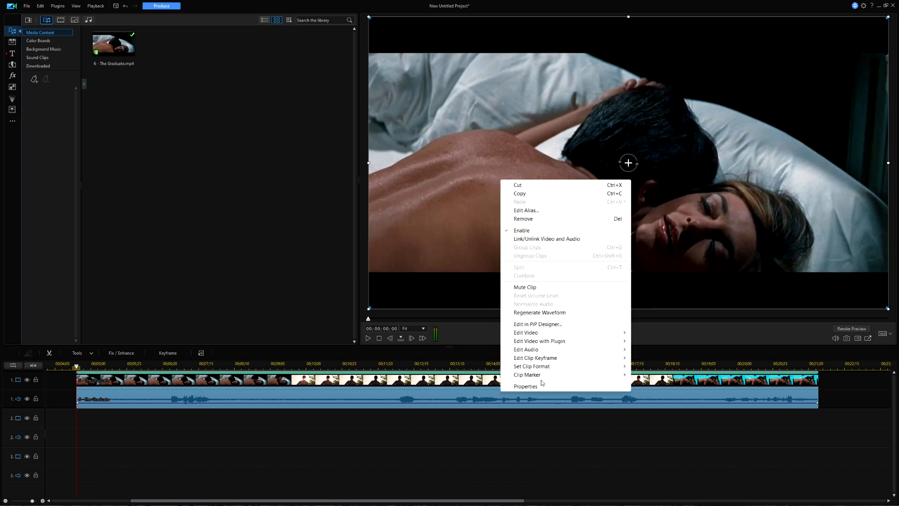
left_click(575, 239)
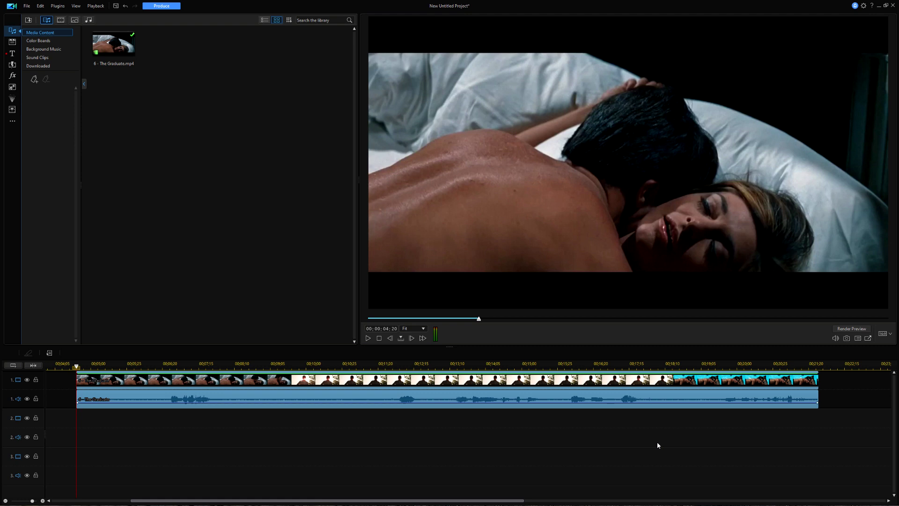
left_click(663, 401)
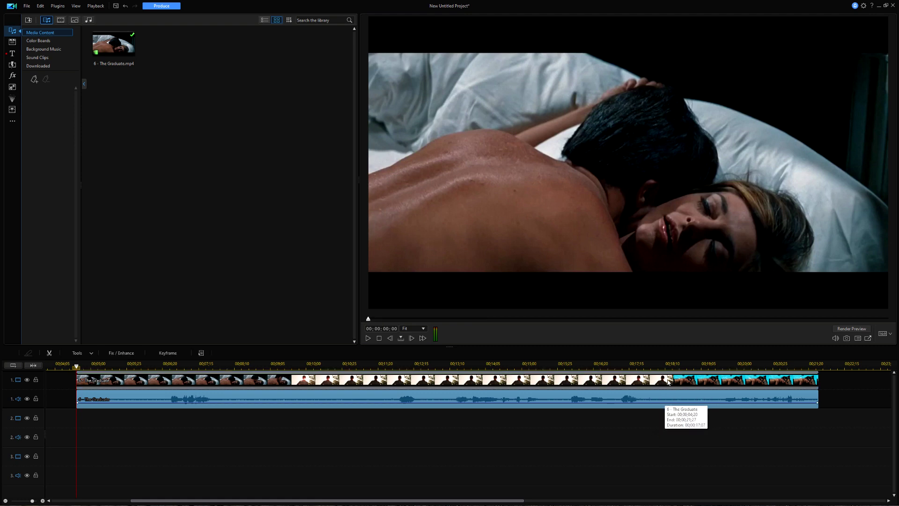
left_click(665, 381)
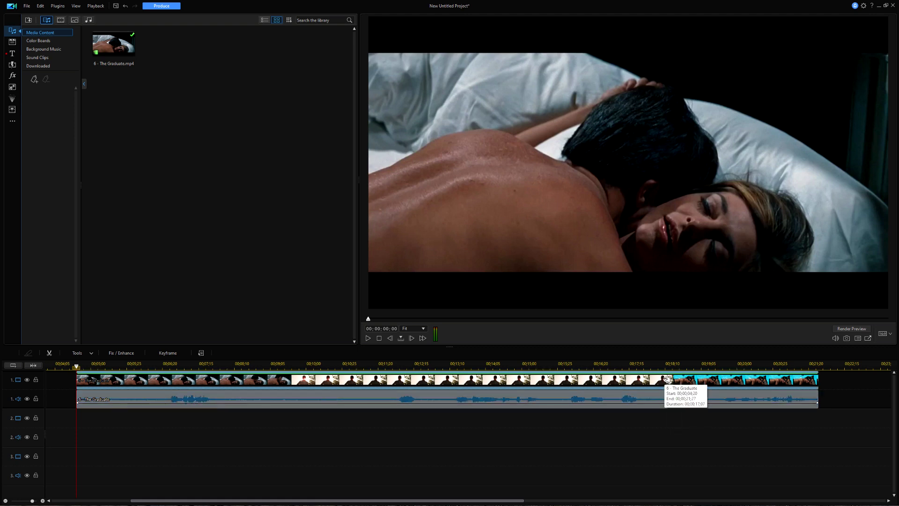
left_click(655, 399)
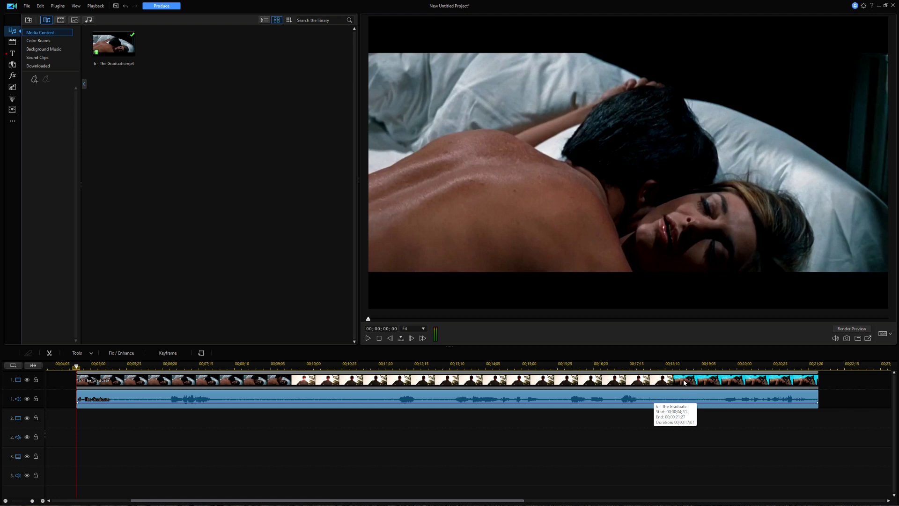
Split the unlinked video clip at the exact frame where the bedroom scene changes to the man against the bright sky
left_click(293, 366)
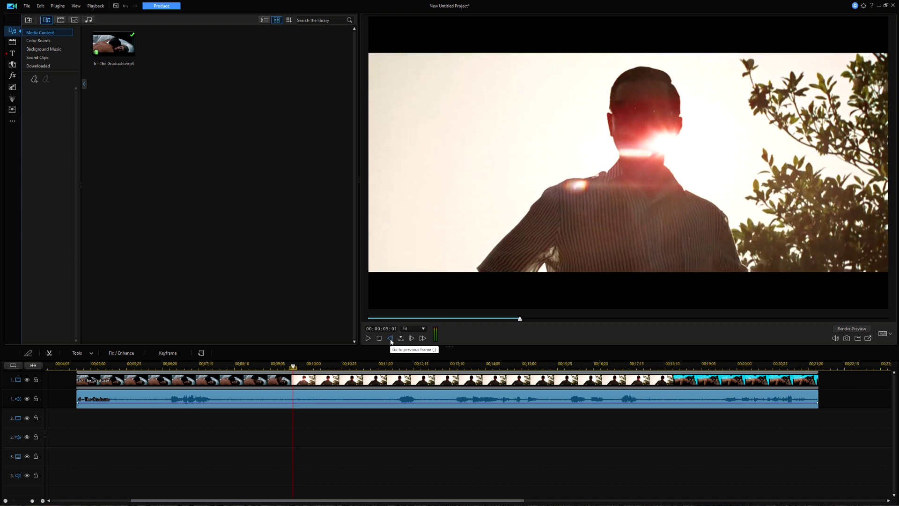
left_click(390, 339)
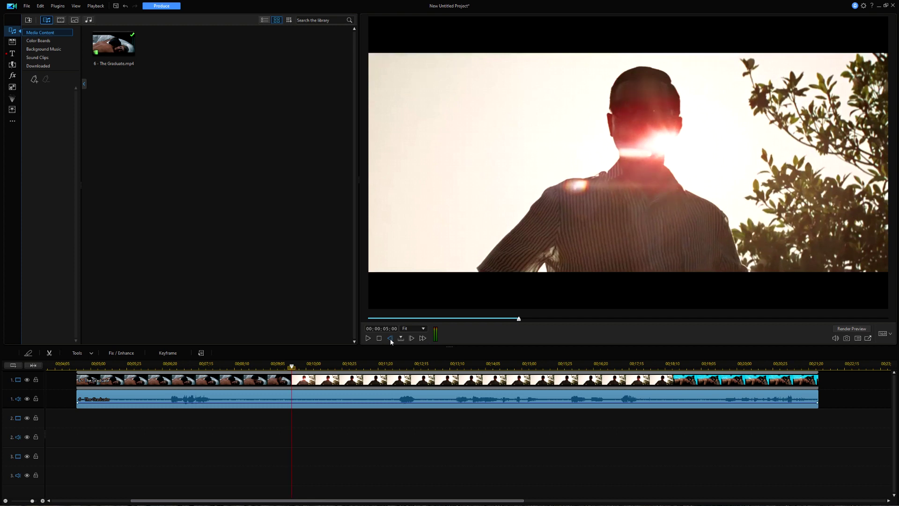
left_click(391, 339)
left_click(391, 338)
left_click(390, 339)
left_click(390, 339)
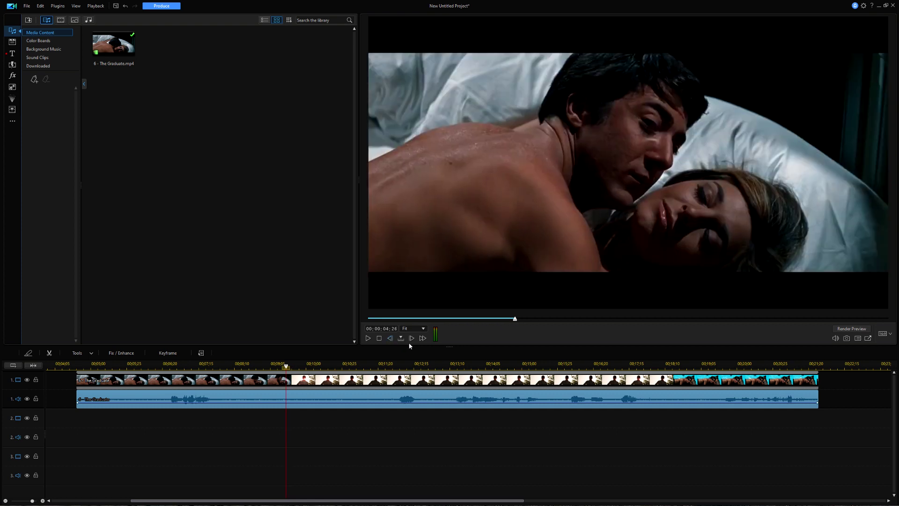
left_click(412, 338)
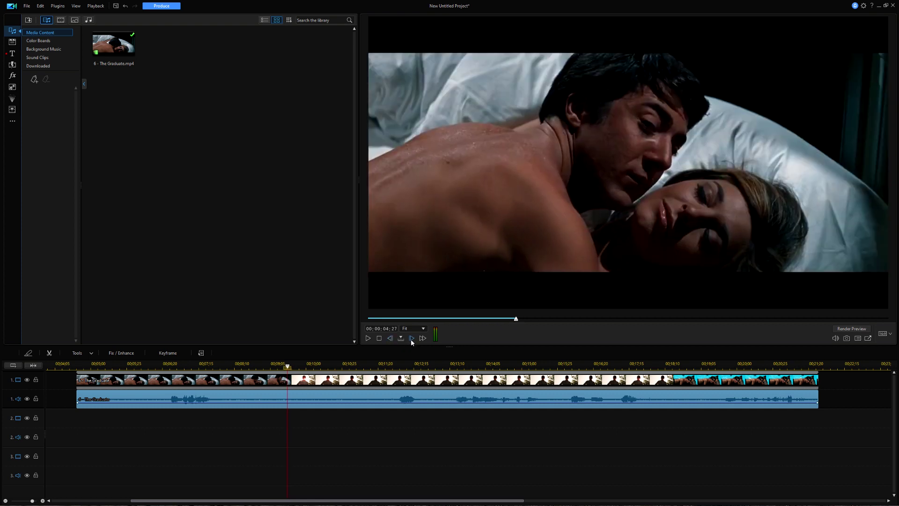
left_click(412, 339)
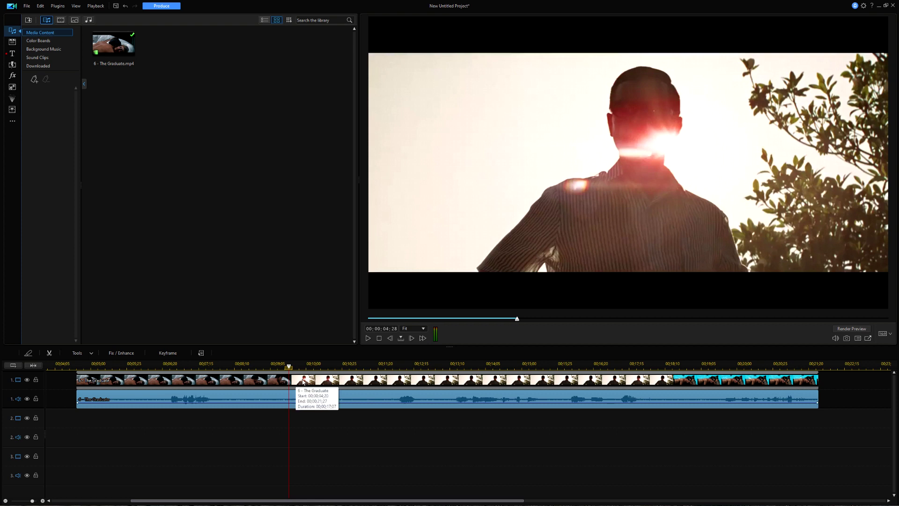
left_click(303, 382)
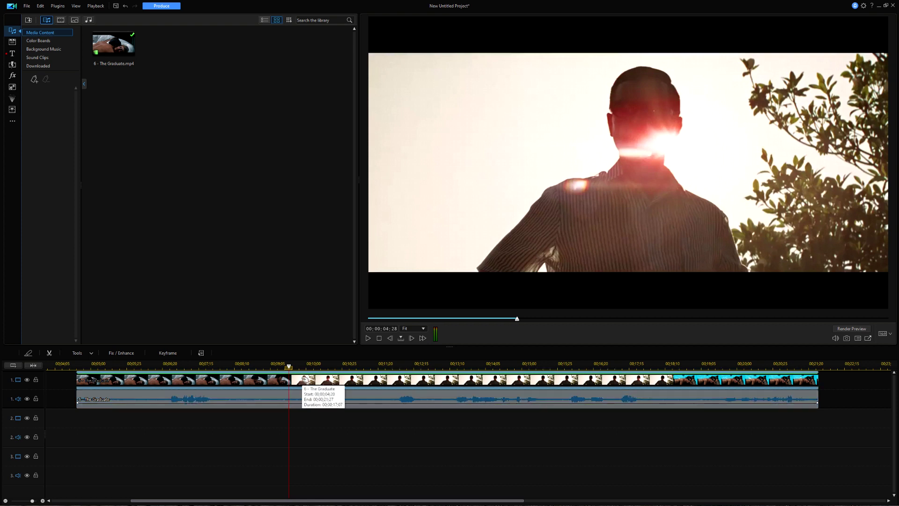
right_click(305, 382)
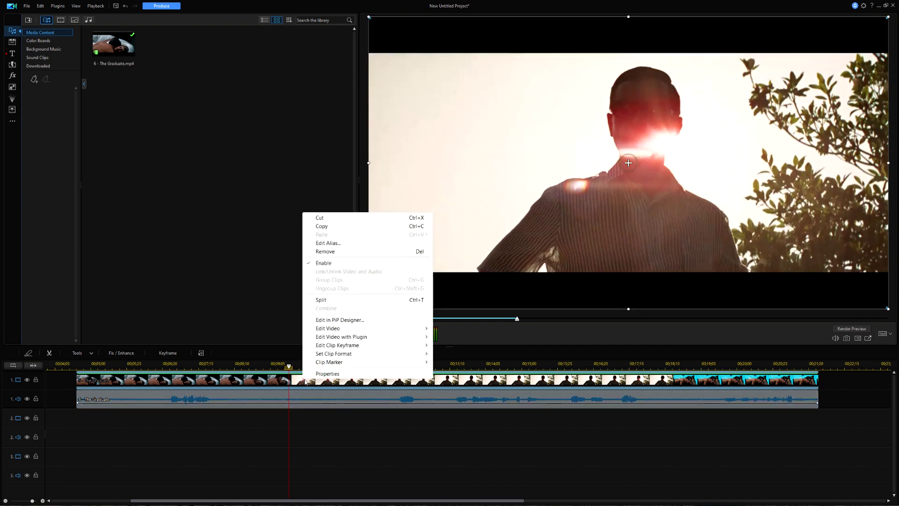
left_click(328, 301)
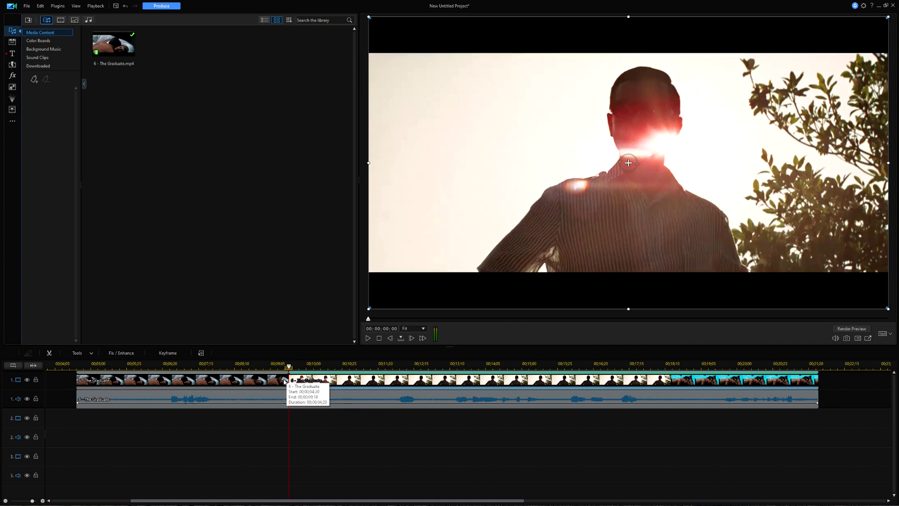
Split the audio clip at 00;00;06;23, just before the first line of dialogue in the waveform
left_click_drag(289, 381, 165, 373)
left_click(220, 380)
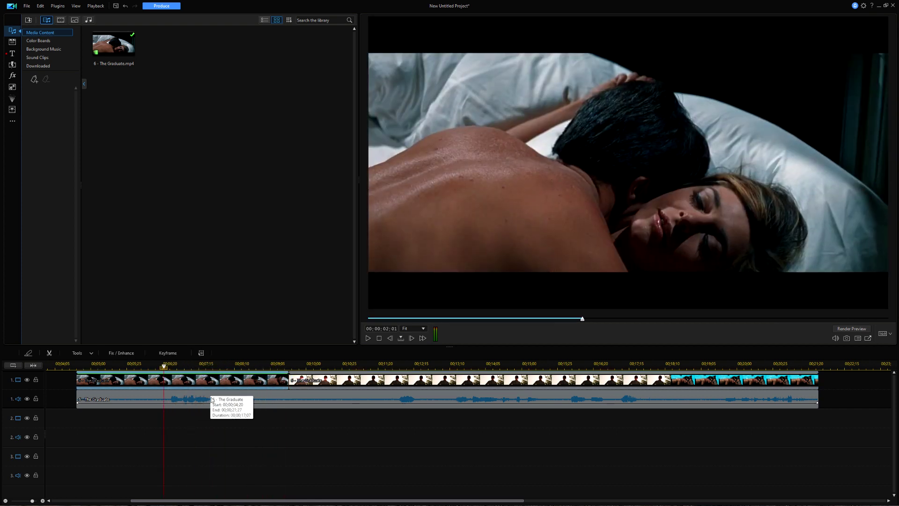
key("space")
left_click(229, 368)
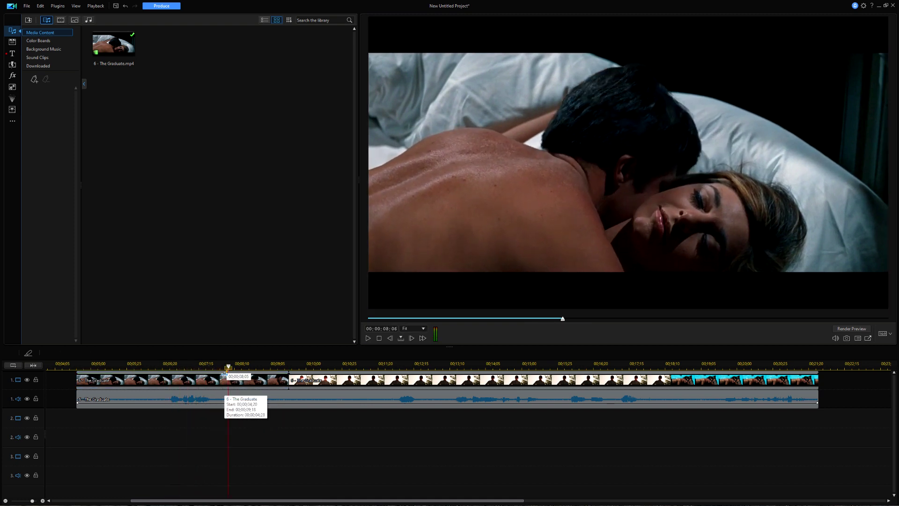
left_click_drag(223, 372, 167, 373)
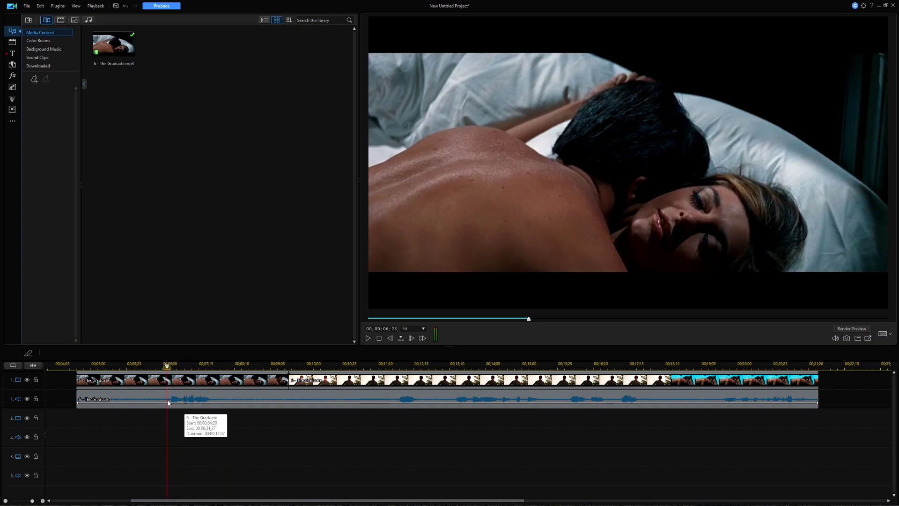
left_click(170, 367)
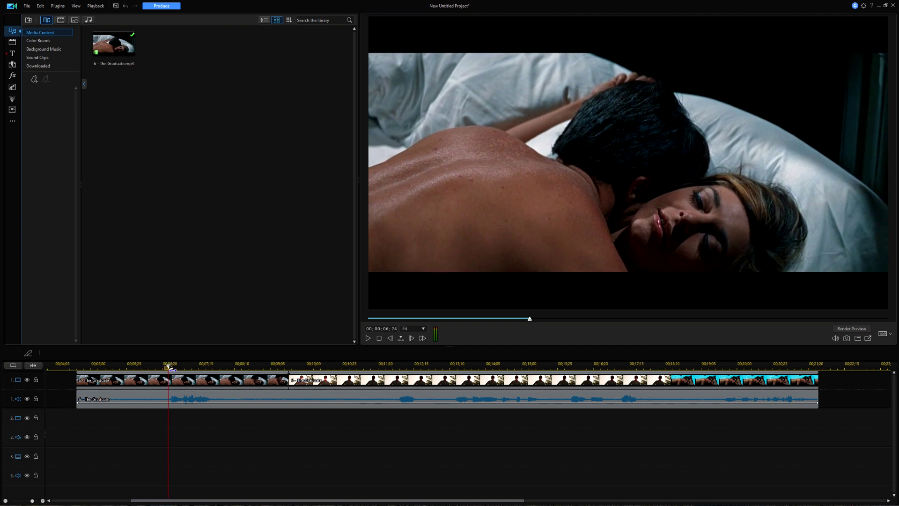
left_click(169, 367)
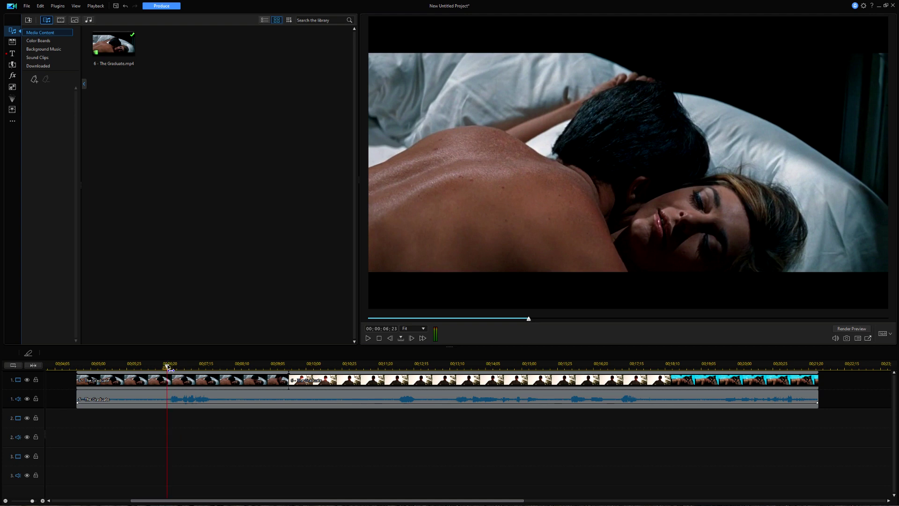
left_click(200, 398)
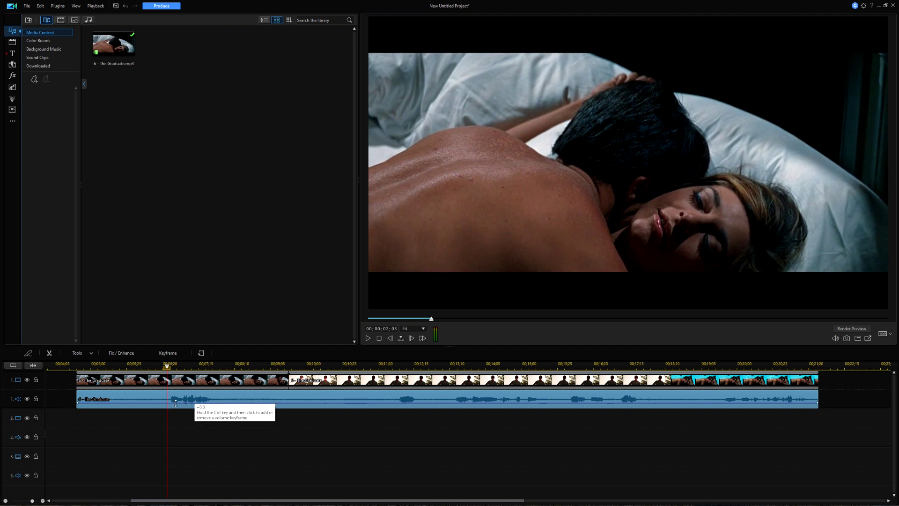
right_click(182, 401)
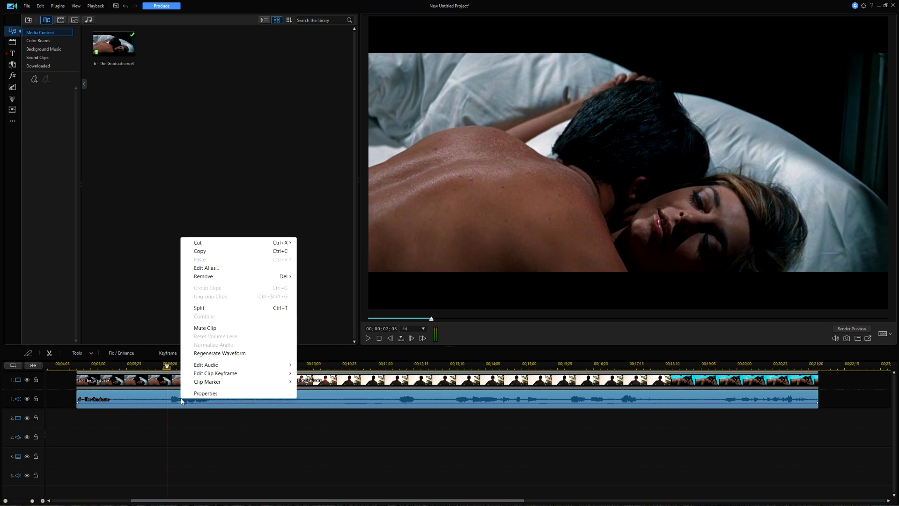
left_click(210, 310)
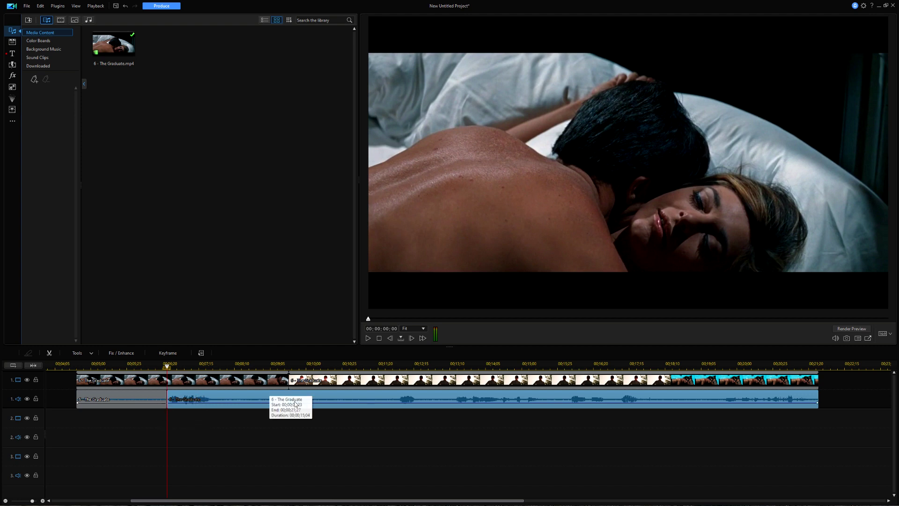
Move the dialogue audio to start at the video cut, and place the opening audio segment directly before it
left_click_drag(291, 398, 414, 402)
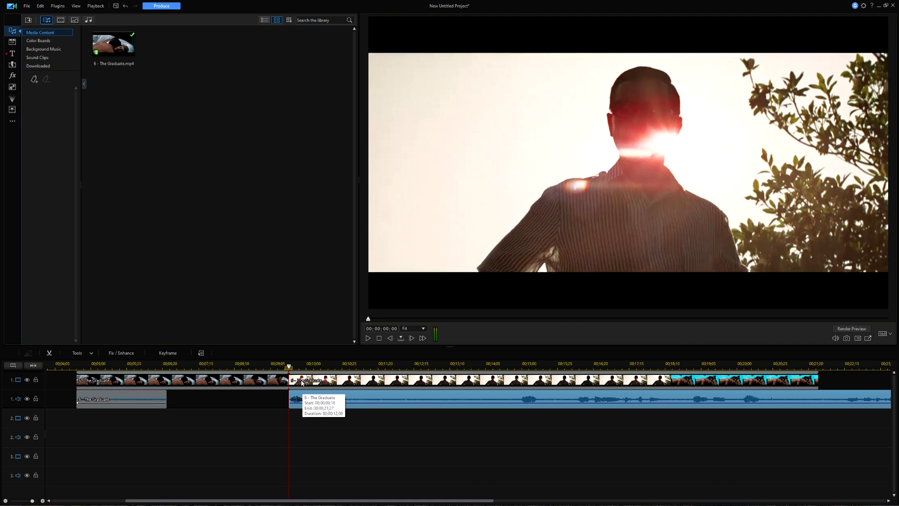
left_click(148, 396)
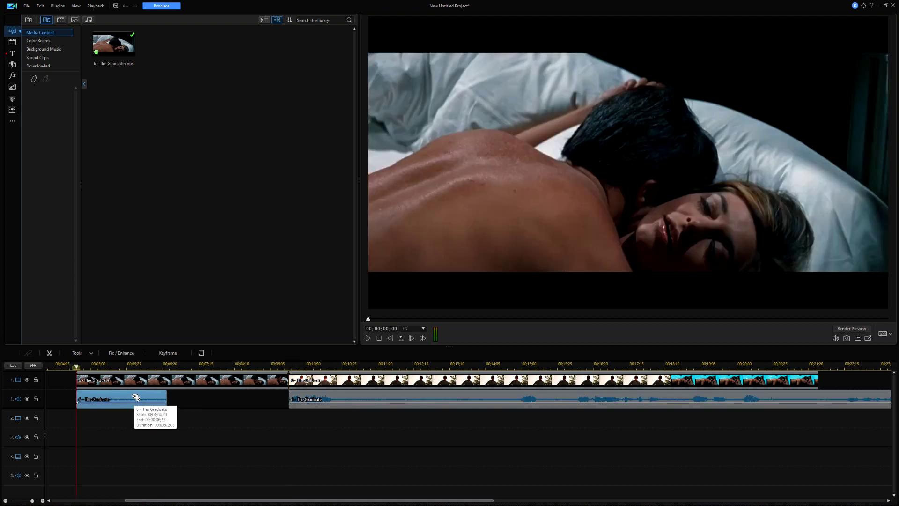
left_click_drag(135, 398, 258, 406)
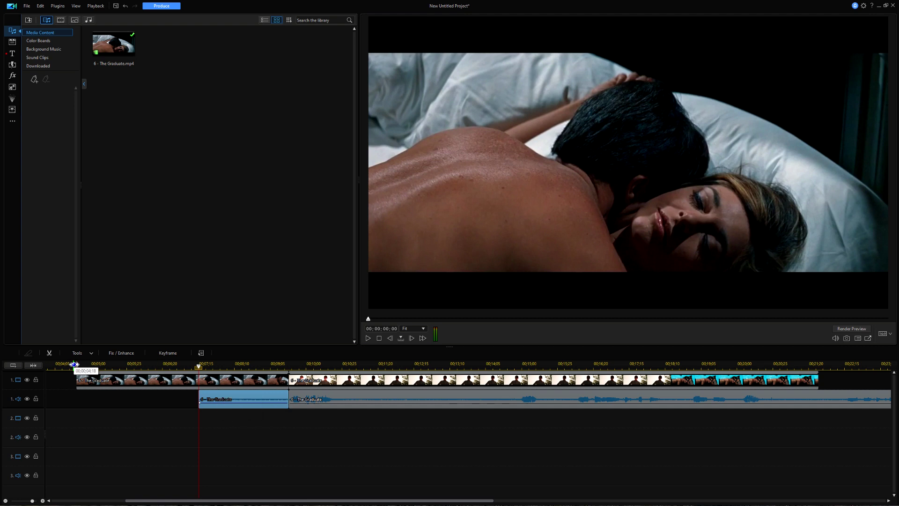
Play the timeline from before the first clip to review the transition with dialogue aligned to the video cut
left_click(74, 364)
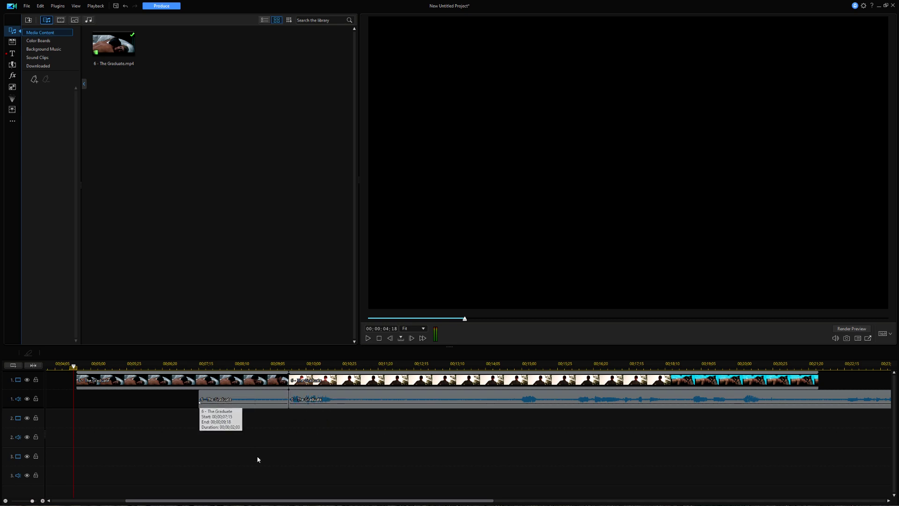
key("space")
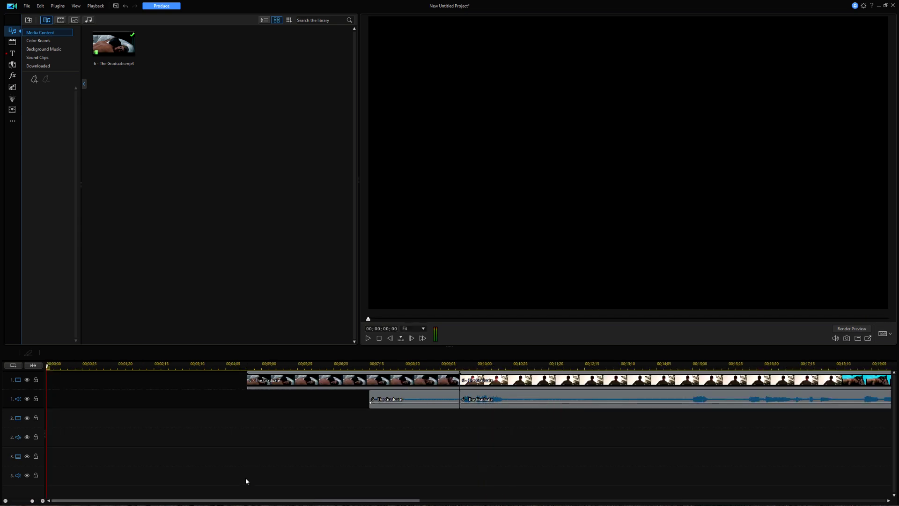
key("space")
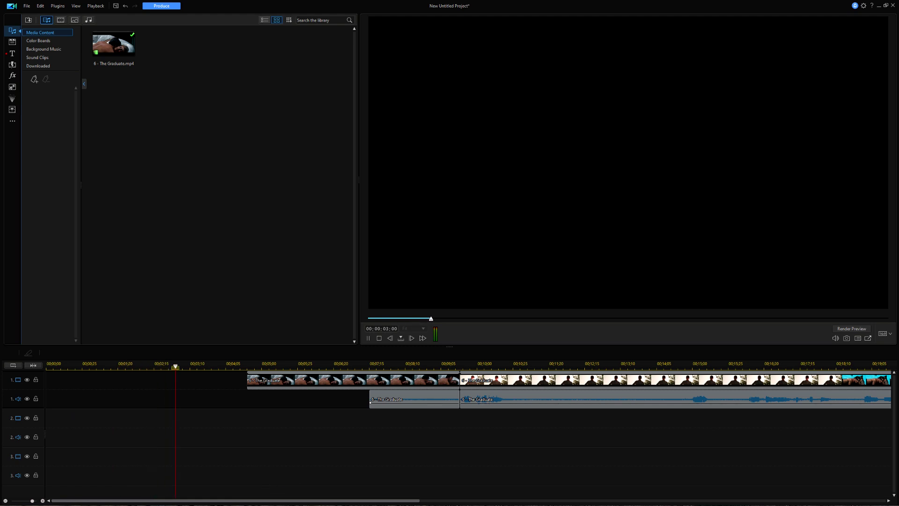
key("space")
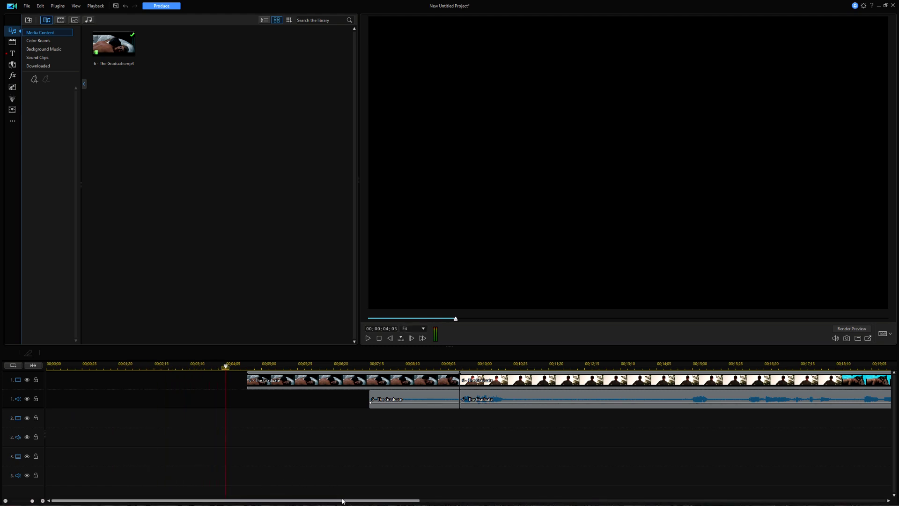
Move the opening audio segment back to the first video clip's start and butt the dialogue audio against its end, ahead of the video cut
left_click_drag(363, 502, 438, 504)
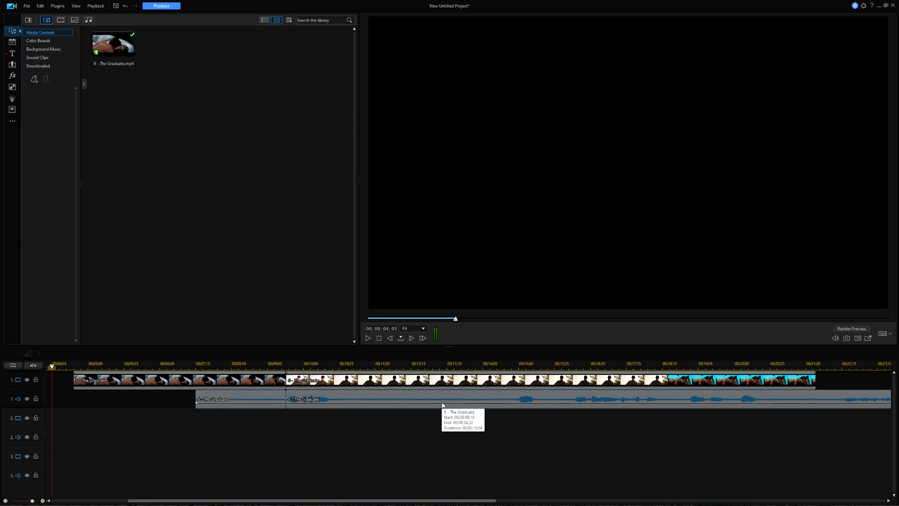
left_click(261, 398)
left_click_drag(261, 398, 136, 407)
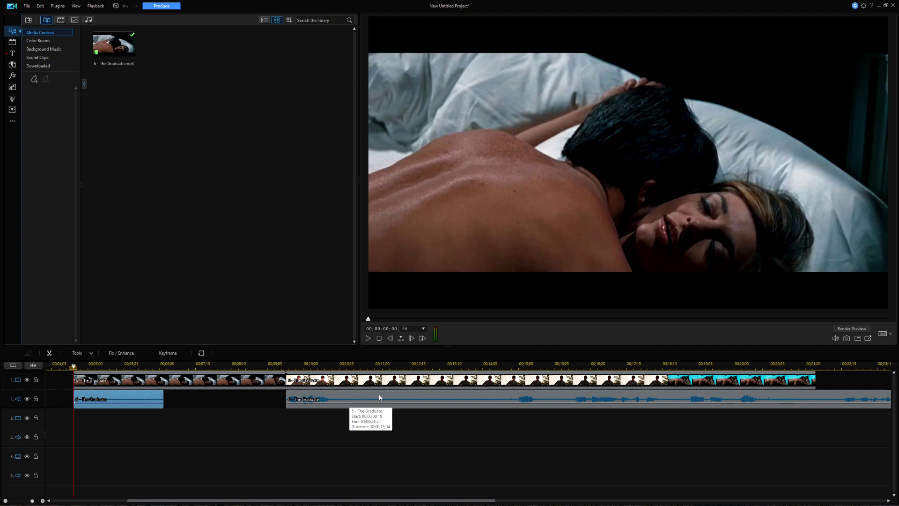
left_click(391, 394)
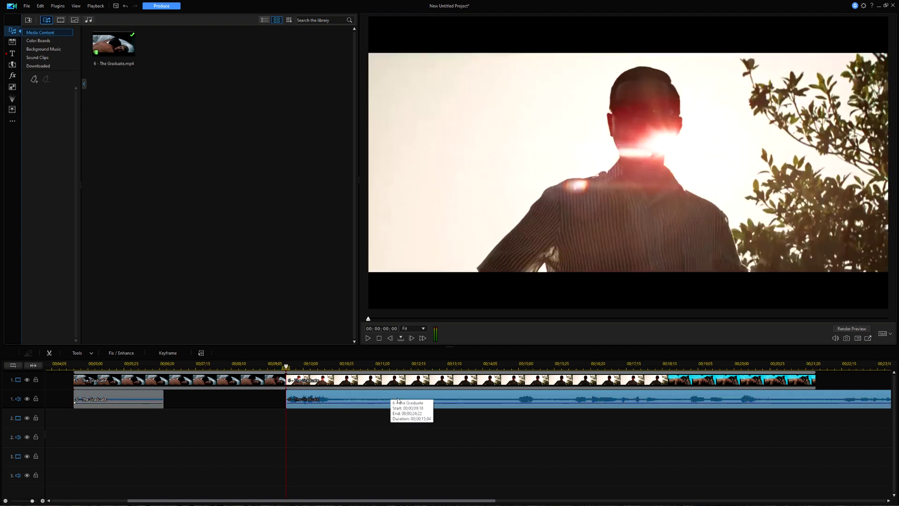
left_click_drag(406, 399, 286, 402)
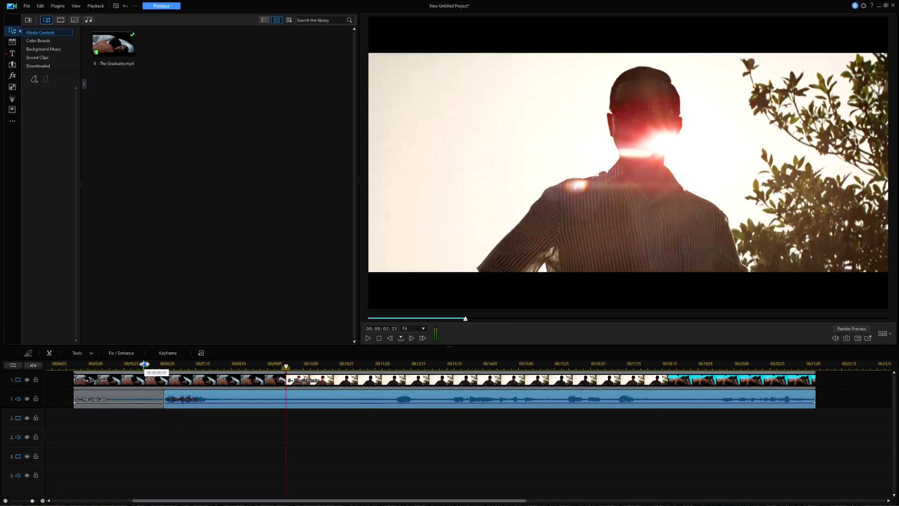
Play the sequence from just before the first clip through the scene change to review the early-dialogue transition
left_click(68, 365)
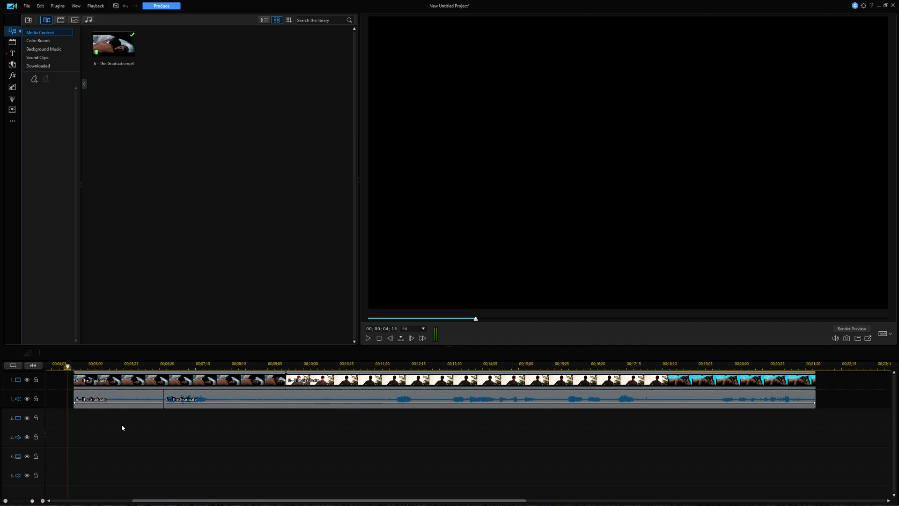
key("space")
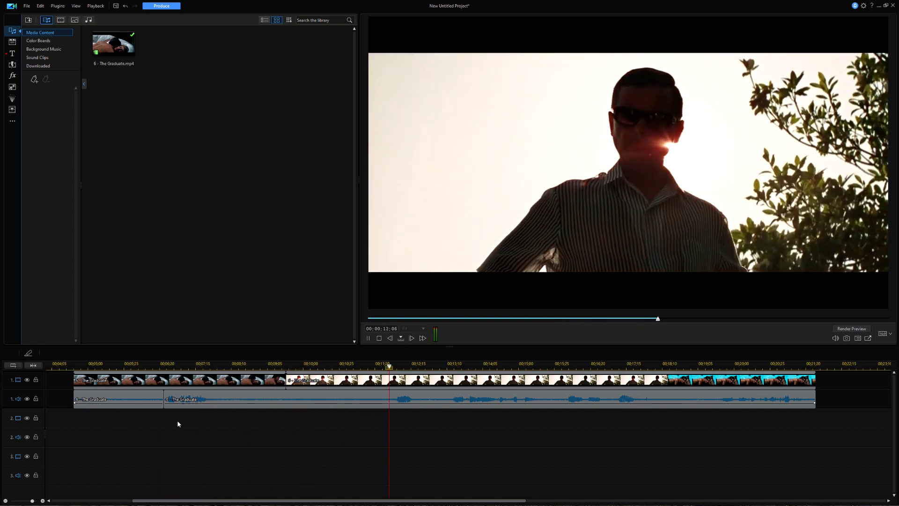
key("space")
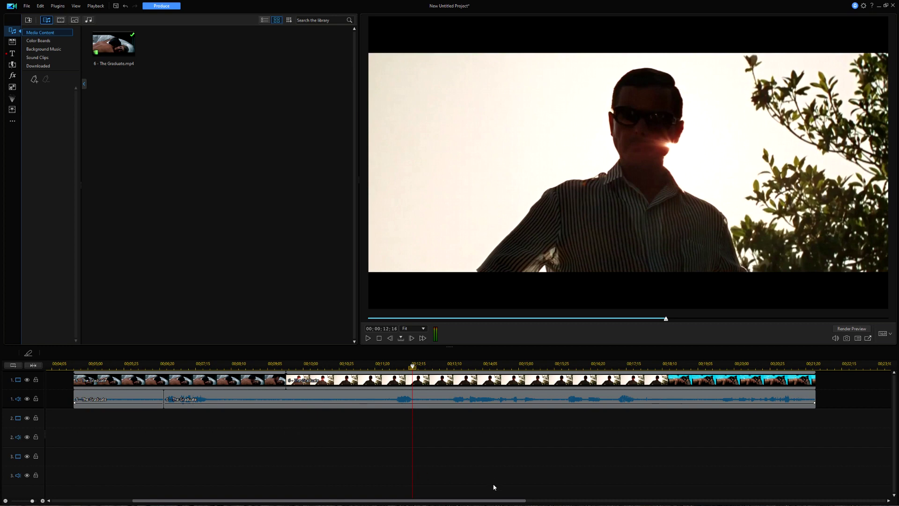